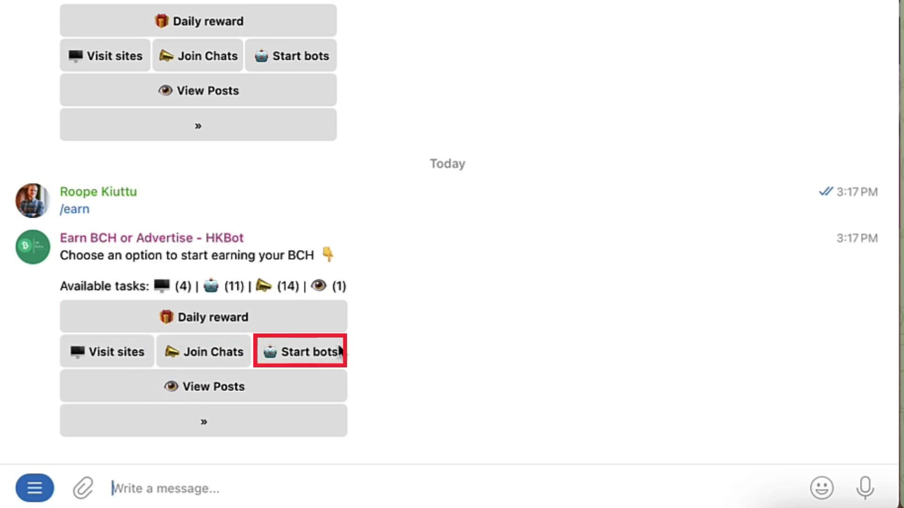
Start HKBot's view-posts task, open the post in the browser and log in with Telegram
left_click(250, 385)
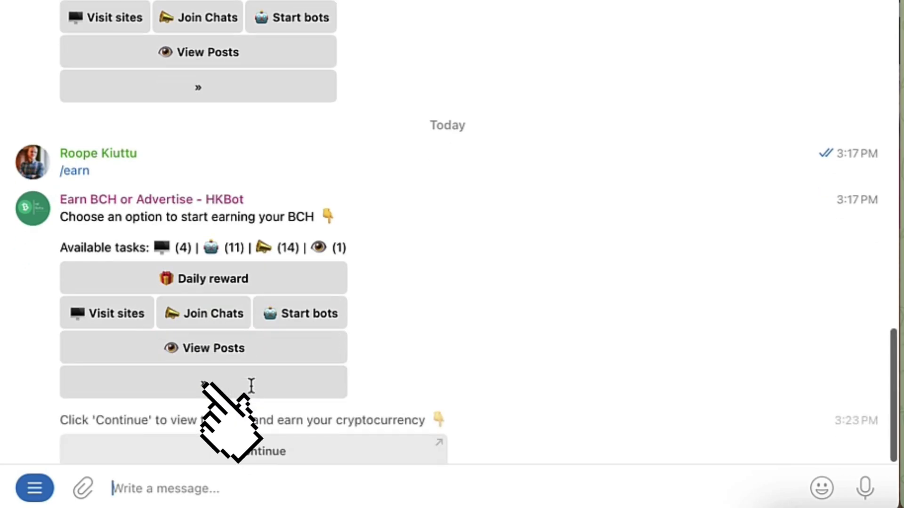
left_click(258, 423)
left_click(300, 312)
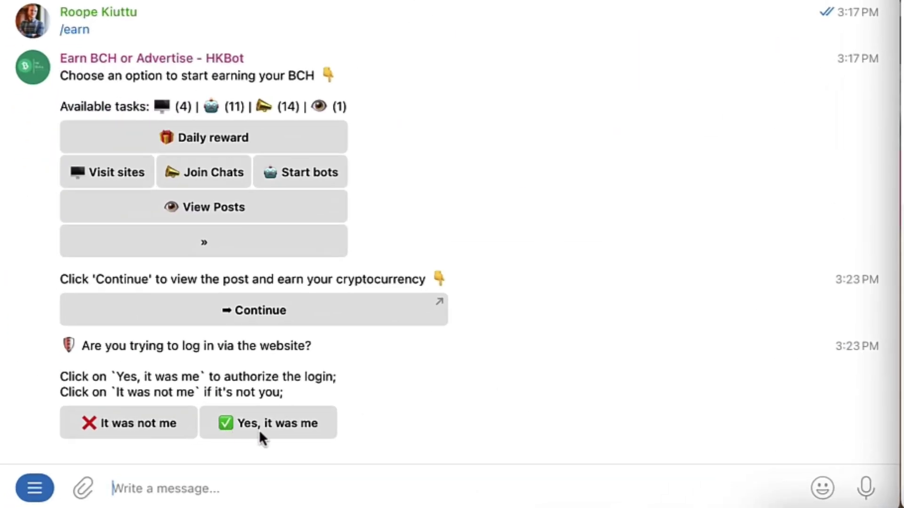
left_click(274, 433)
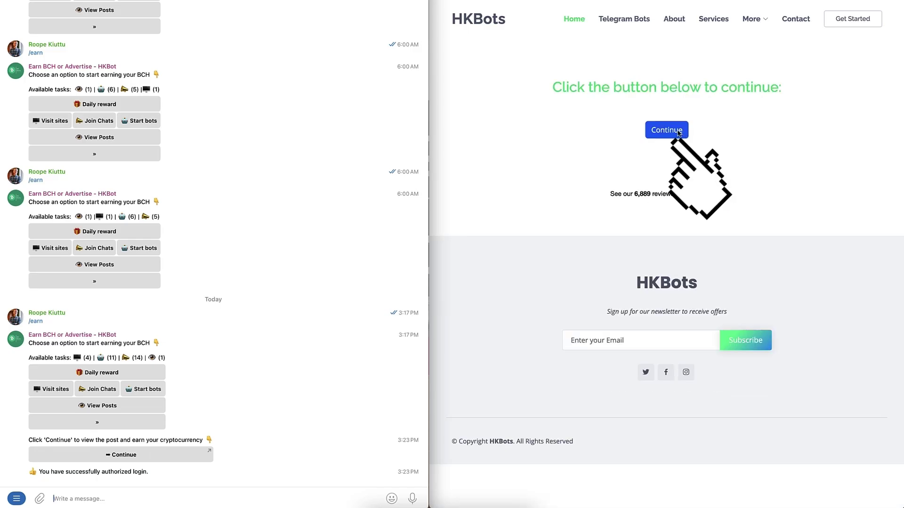
left_click(665, 130)
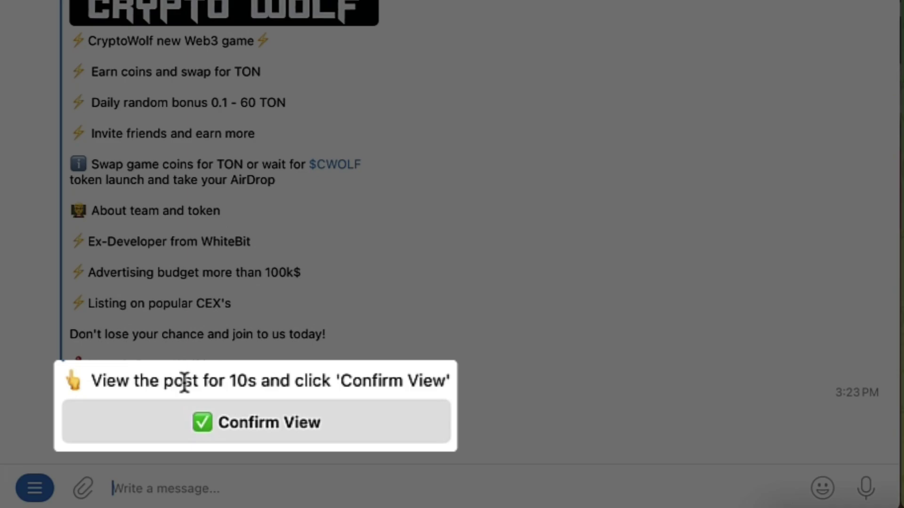
Confirm the post was viewed for 10 seconds to collect the BCH reward
left_click_drag(225, 382, 371, 382)
left_click(377, 405)
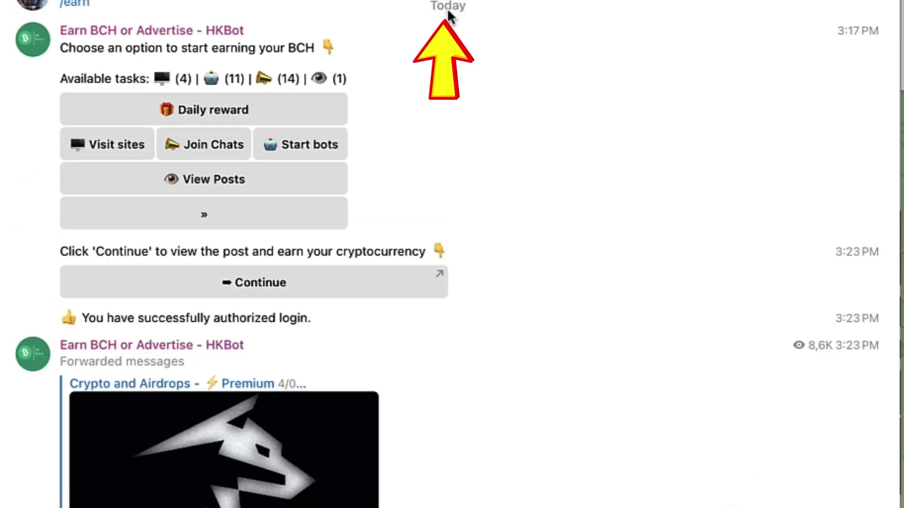
scroll(268, 379, "down", 10)
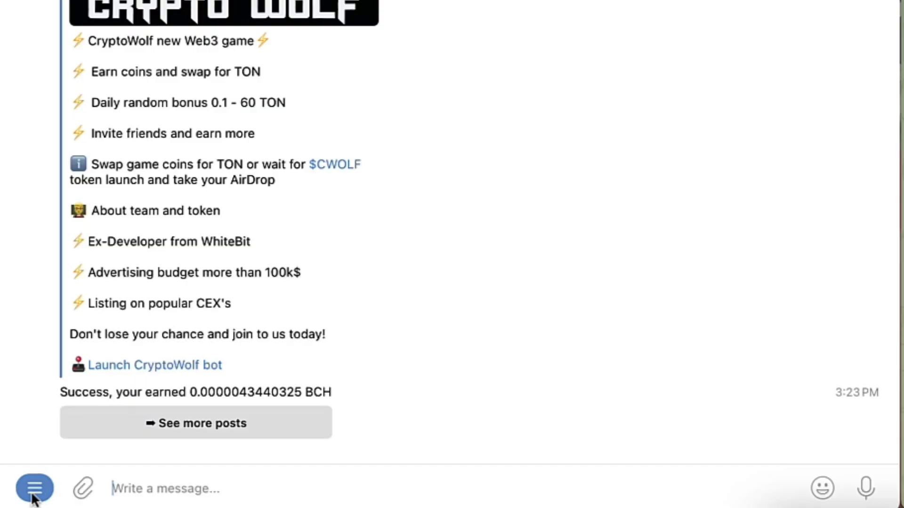
Send /menu to HKBot and claim the daily reward of 0.00000026981568 BCH
left_click(34, 488)
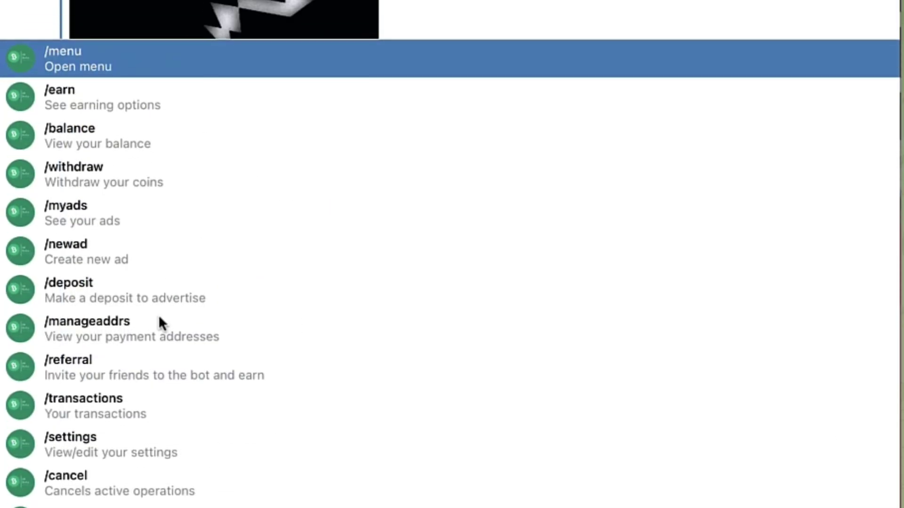
left_click(101, 57)
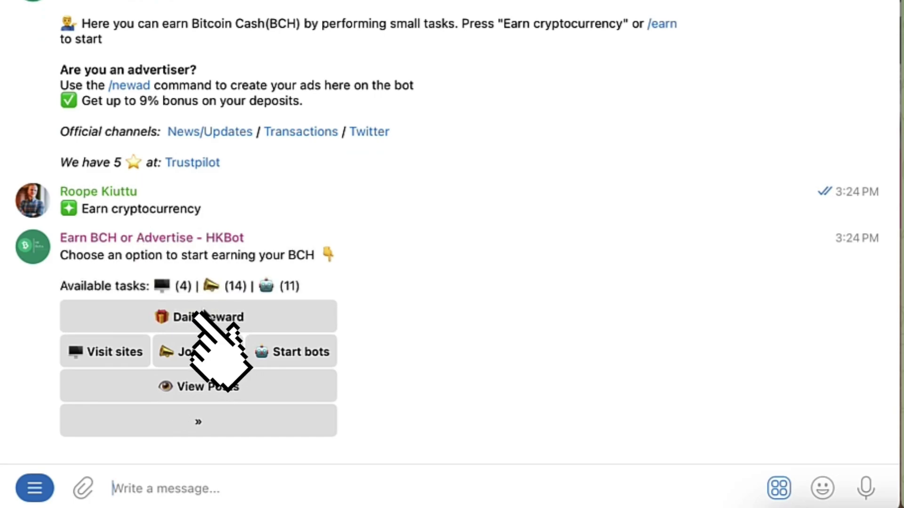
left_click(203, 310)
left_click_drag(285, 405, 581, 405)
left_click(581, 406)
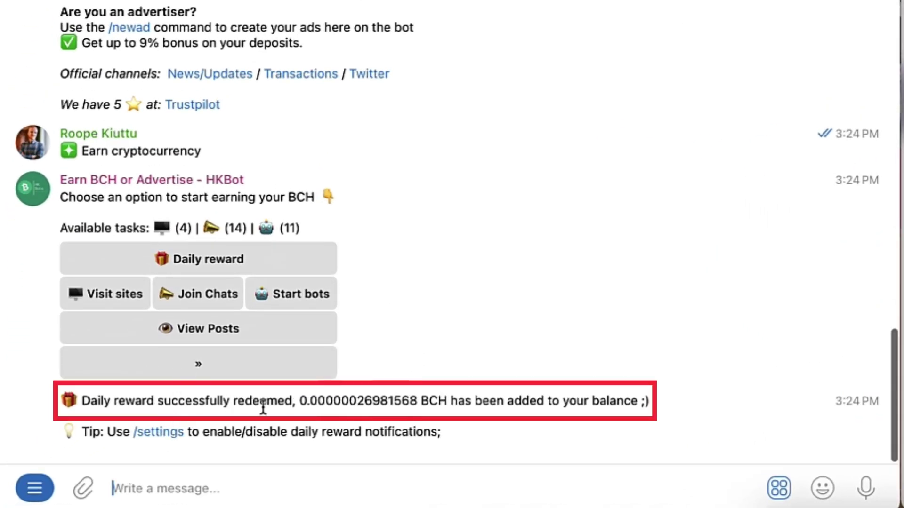
left_click_drag(267, 404, 390, 401)
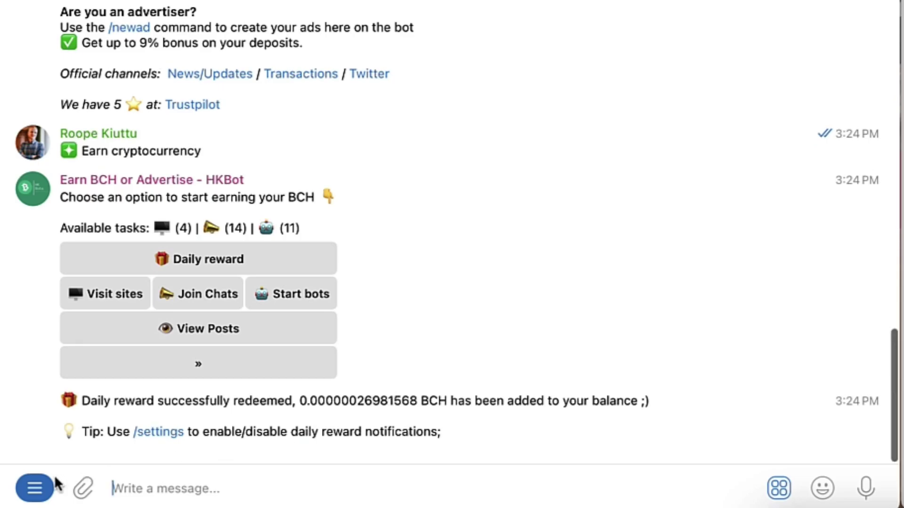
Withdraw the maximum HKBot balance of 0.0062020360 BCH to the FaucetPay account, then reload FaucetPay
left_click(39, 476)
left_click(124, 104)
left_click(141, 390)
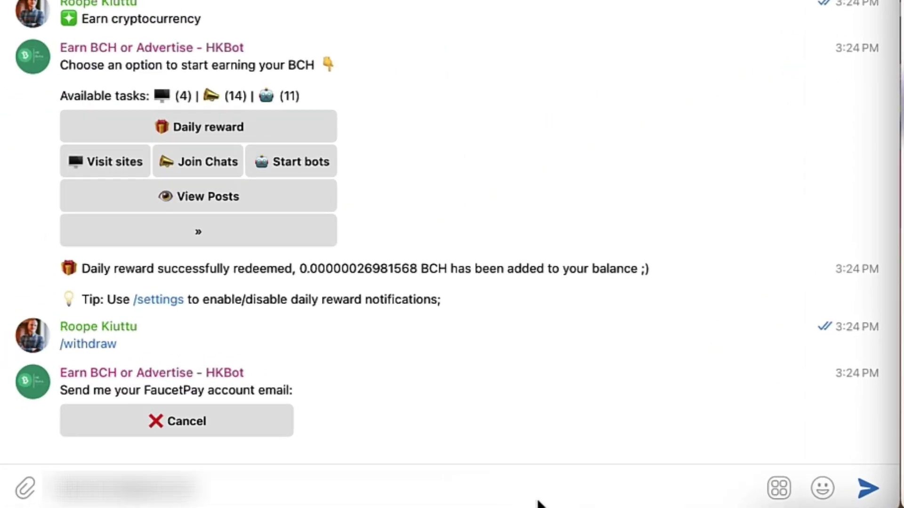
left_click(868, 488)
mouse_move(822, 455)
left_click(251, 459)
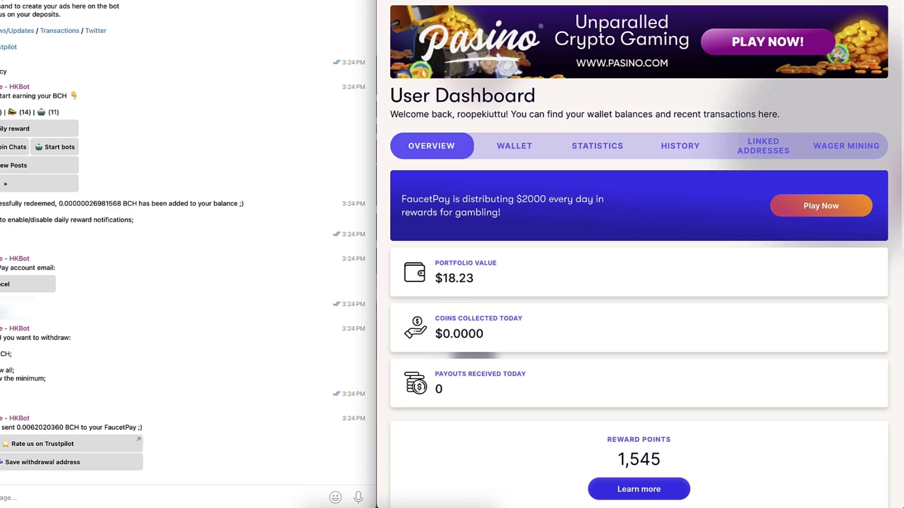
key("super+r")
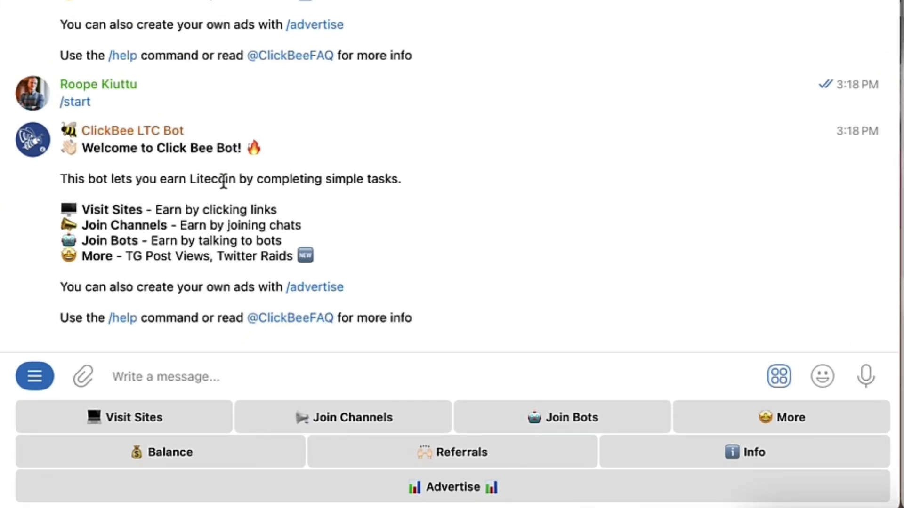
Complete a ClickBee Visit Sites task by opening the linked site, earning 0.00003481 LTC
left_click(170, 415)
left_click(322, 309)
left_click(315, 327)
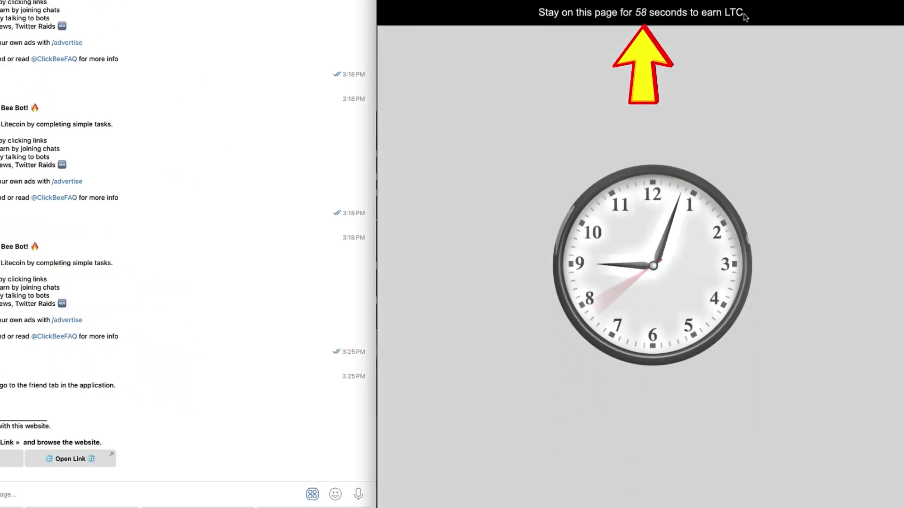
left_click_drag(746, 15, 574, 13)
left_click(540, 14)
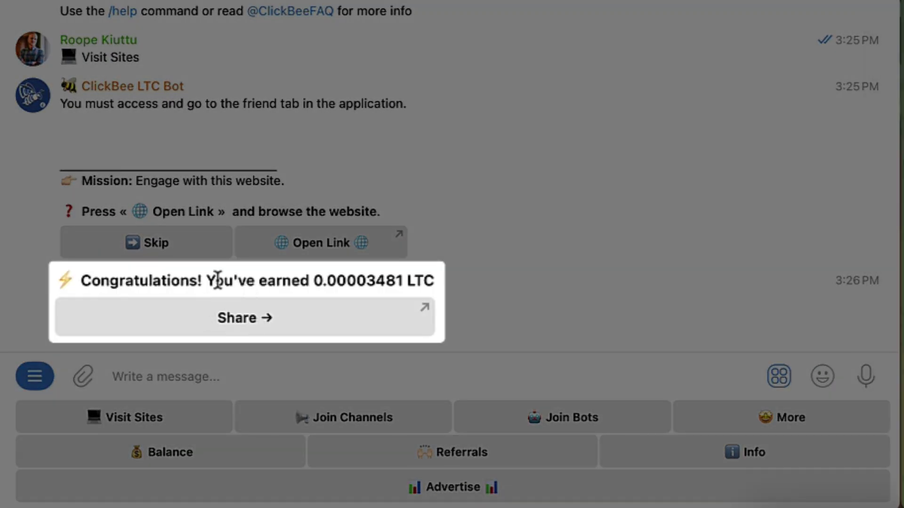
left_click_drag(216, 282, 375, 286)
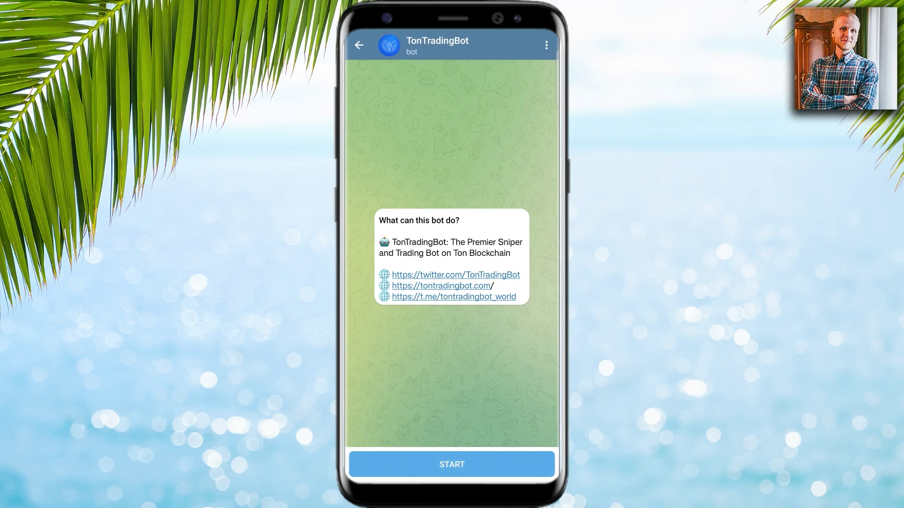
Start TonTradingBot to bring up its wallets, sniper and swap menu
left_click(460, 466)
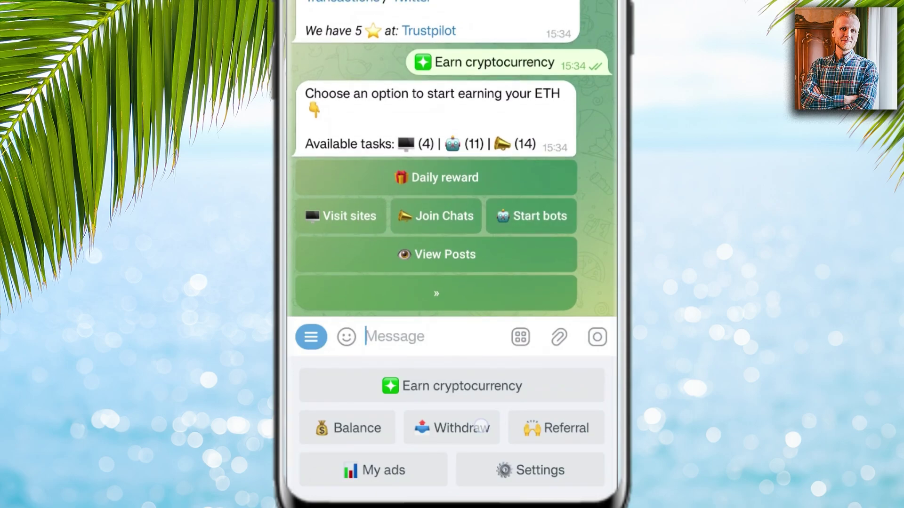
Request a withdrawal from the ETH bot and copy the fee value 0
left_click(481, 424)
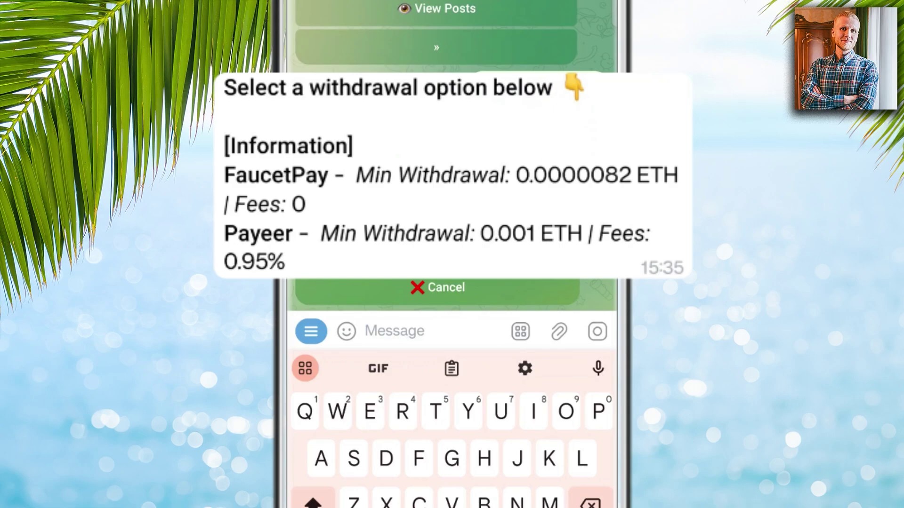
left_click(297, 202)
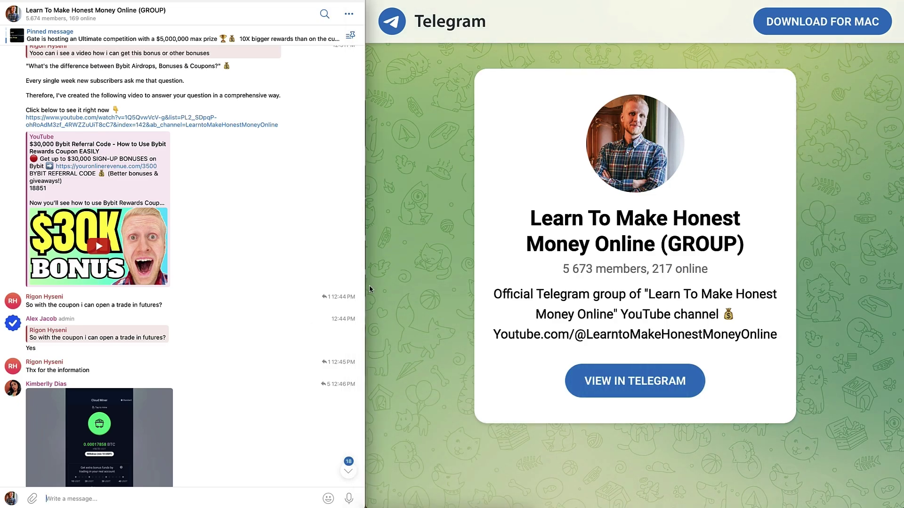
Scroll up through older messages in the Learn To Make Honest Money Online group
scroll(306, 266, "up", 10)
scroll(305, 265, "up", 5)
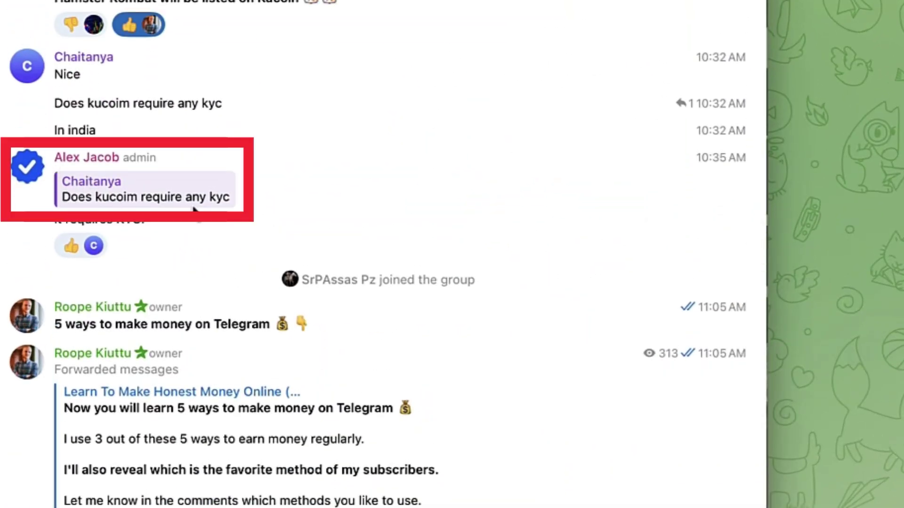
scroll(405, 222, "up", 15)
scroll(405, 218, "up", 15)
scroll(405, 218, "up", 5)
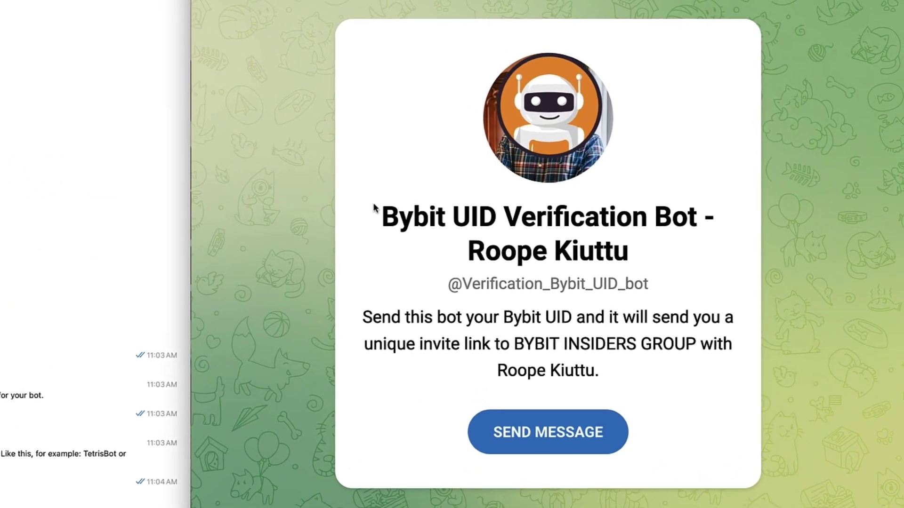
Highlight the bot card's title, username and description, then clear the selection
mouse_move(507, 214)
left_mouse_down()
mouse_move(639, 310)
mouse_move(733, 349)
left_mouse_up()
left_click(671, 398)
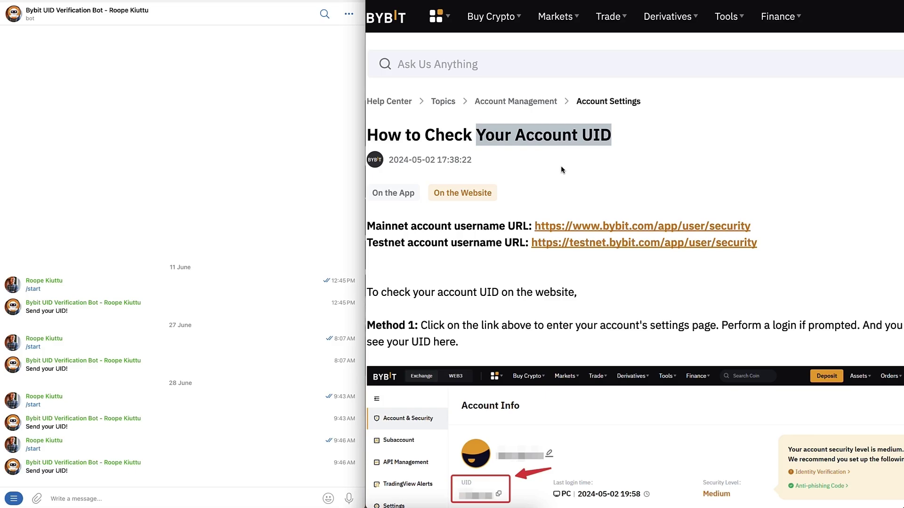
Scroll down through Bybit's 'How to Check Your Account UID' help article
scroll(561, 167, "down", 6)
scroll(478, 283, "down", 20)
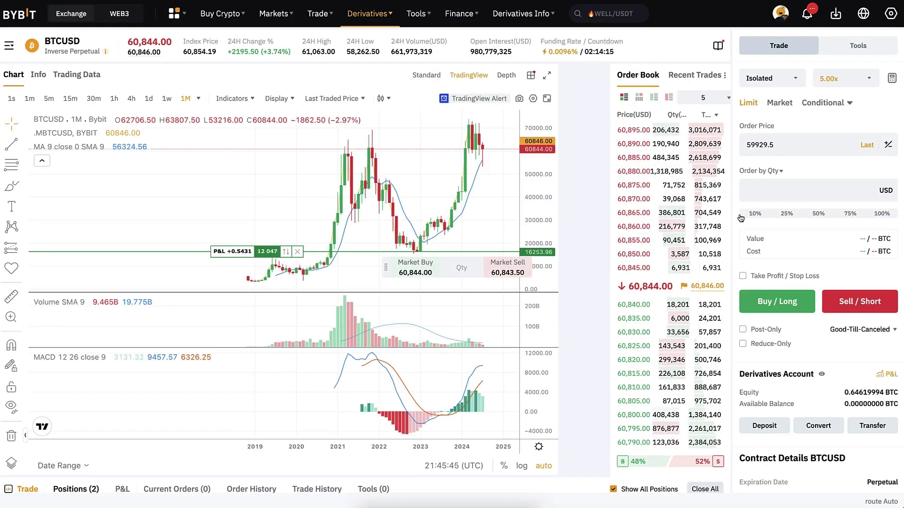
Check the BTC position's unrealized P&L of about 33,057 USD in Bybit Positions
scroll(740, 217, "down", 4)
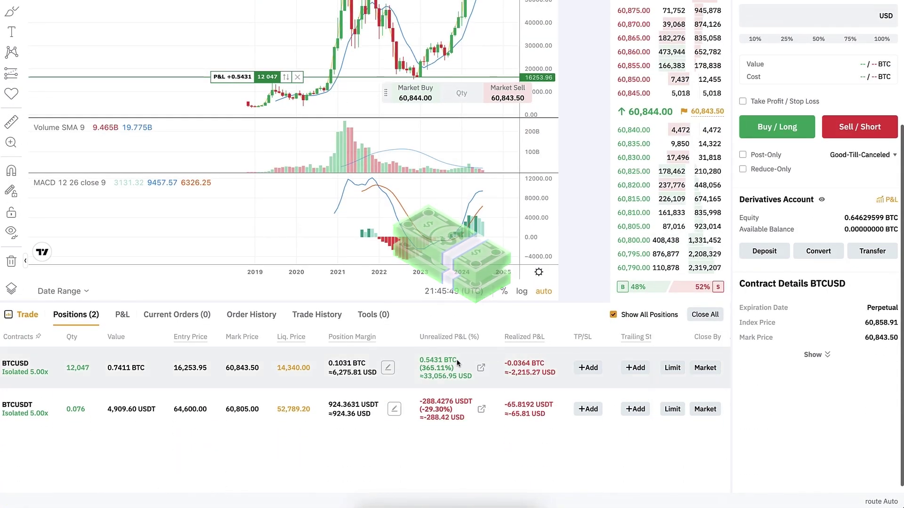
mouse_move(446, 491)
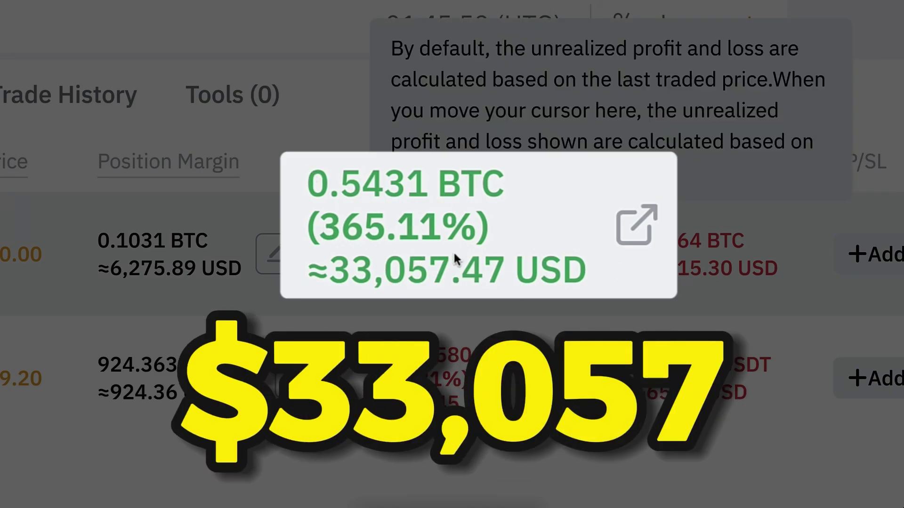
scroll(748, 381, "up", 4)
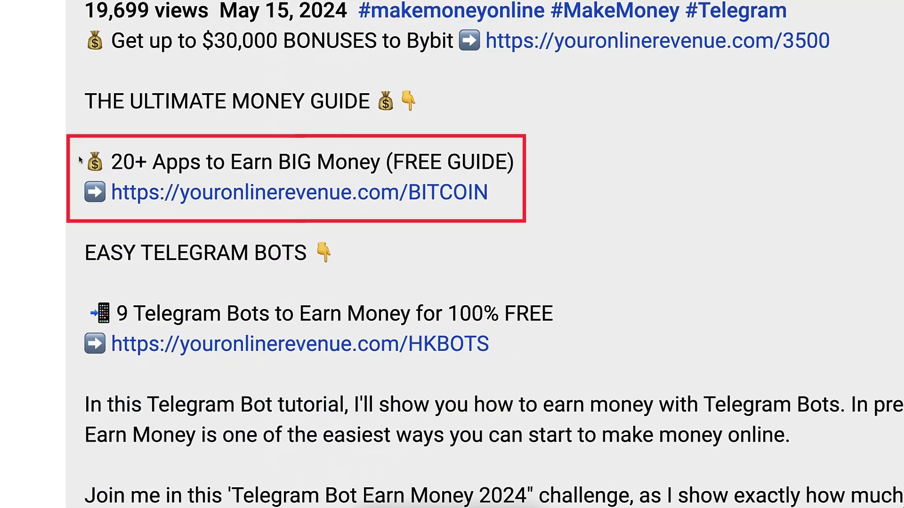
mouse_move(104, 159)
left_mouse_down()
mouse_move(485, 160)
mouse_move(513, 190)
left_mouse_up()
left_click(520, 195)
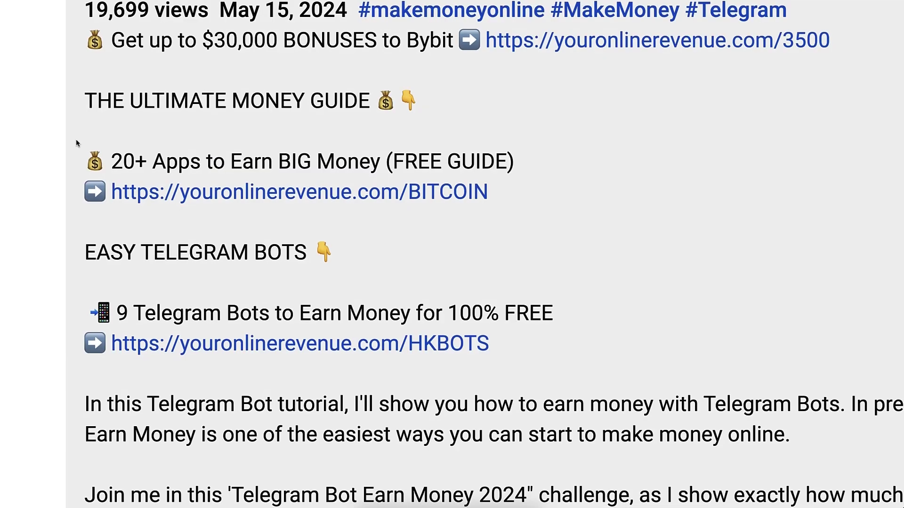
Highlight the '20+ Apps' guide line and its link in the description, then clear the selection
mouse_move(77, 144)
left_mouse_down()
mouse_move(137, 191)
mouse_move(405, 191)
mouse_move(521, 207)
left_mouse_up()
left_click(521, 211)
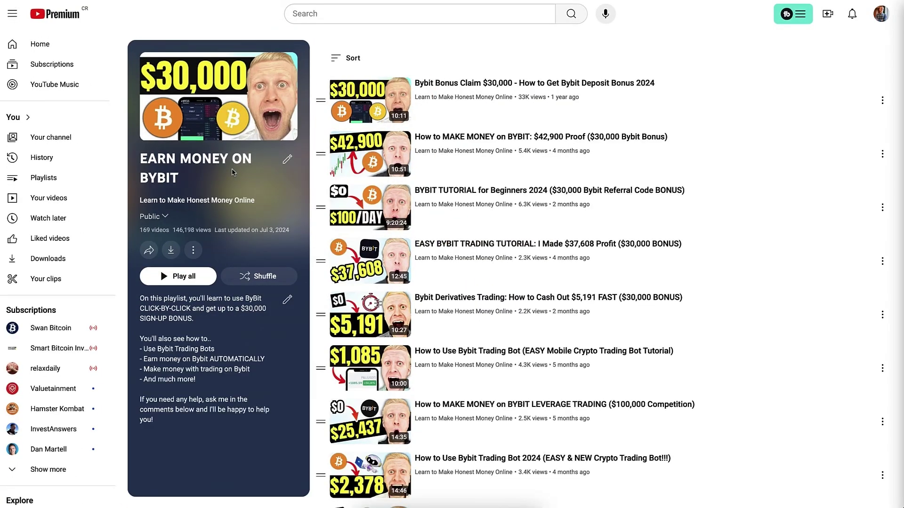